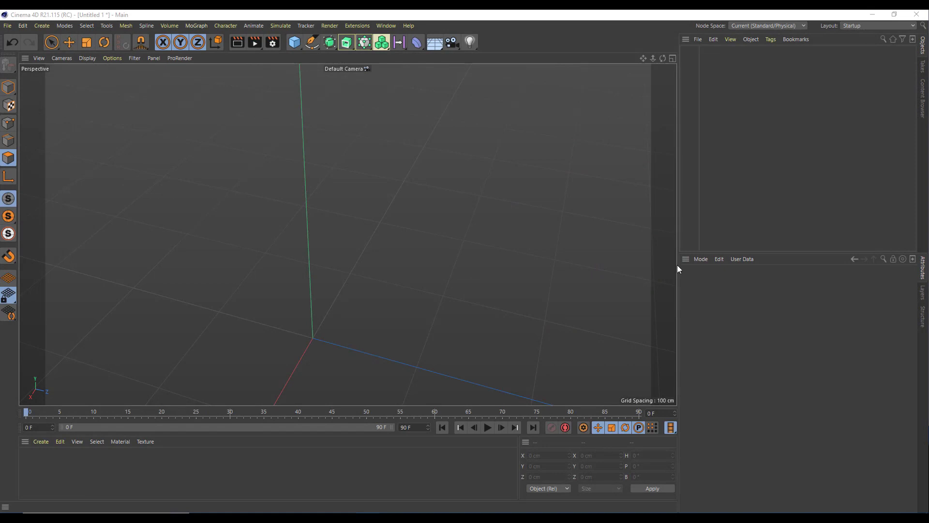
Add a cube and set its X, Y and Z segments to 20 each
left_click_drag(558, 298, 601, 265, "alt")
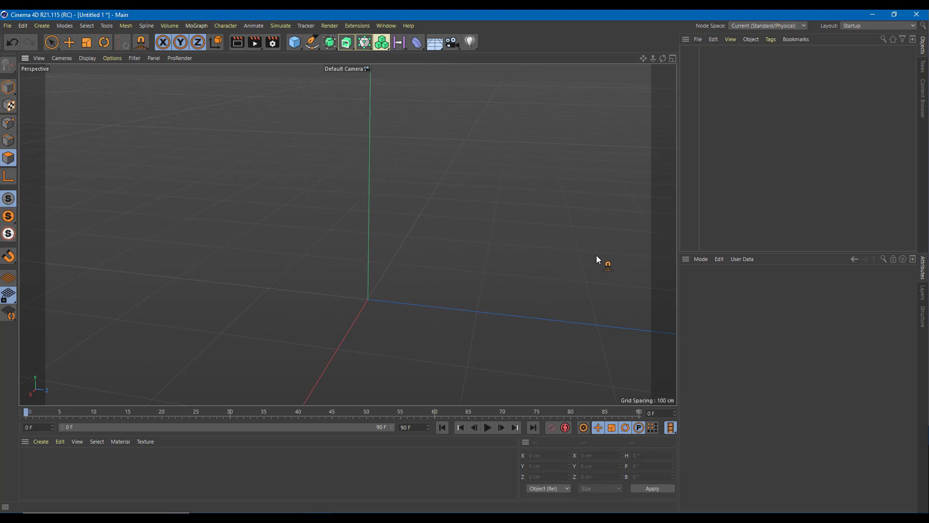
left_click_drag(294, 42, 369, 59)
scroll(478, 180, "down", 4)
scroll(480, 184, "up", 3)
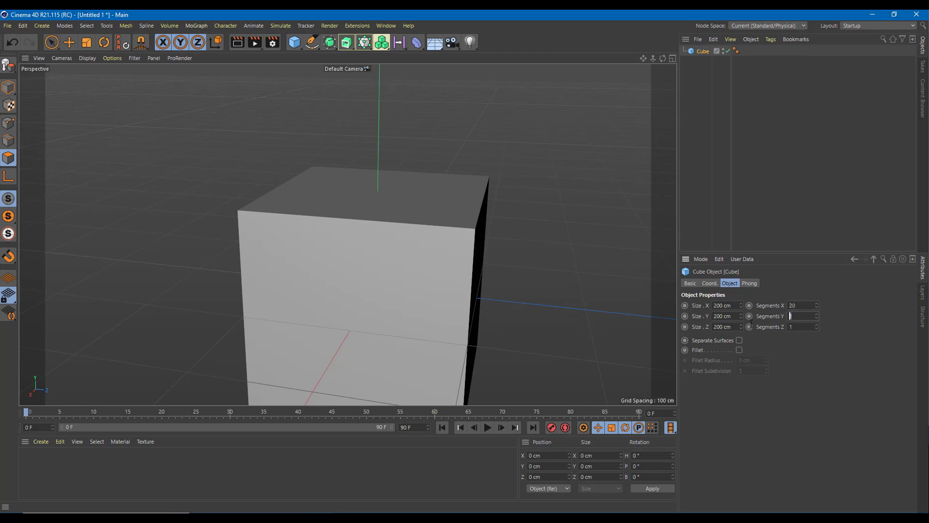
type("20")
Show the shading lines in the viewport and make the cube editable as a polygon object
left_click_drag(441, 247, 451, 228, "alt")
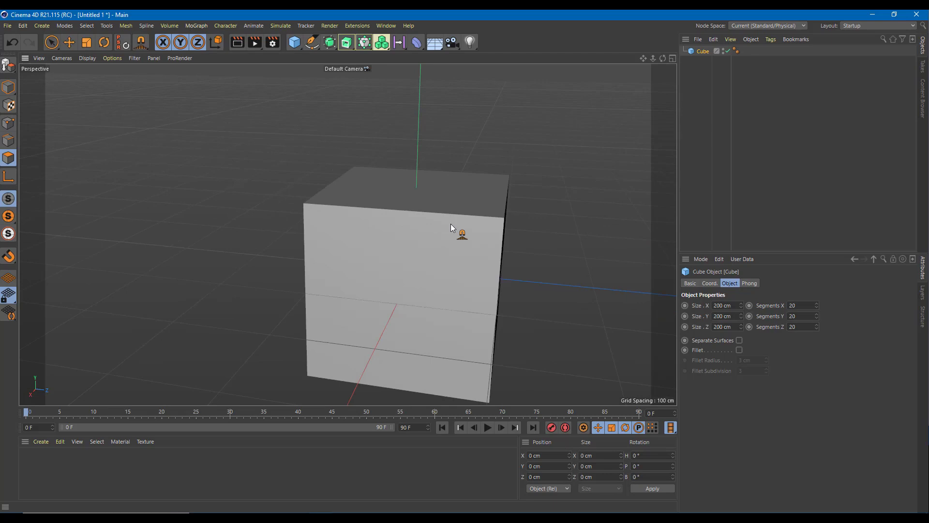
key("n")
key("b")
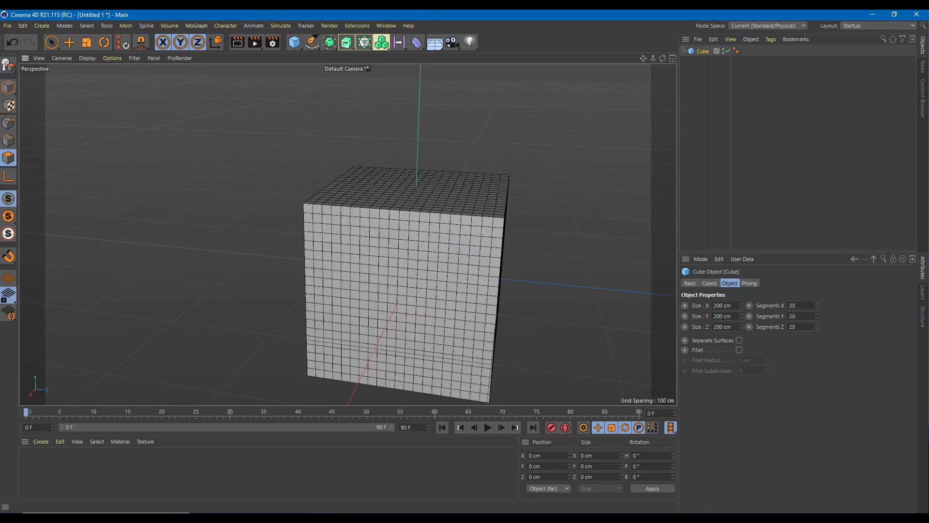
key("9")
left_click_drag(414, 214, 532, 256, "alt")
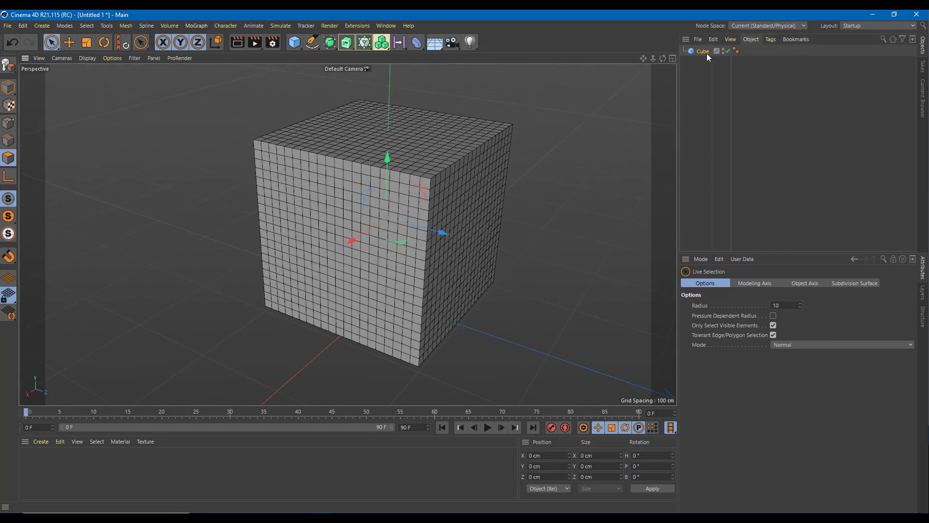
left_click(703, 52)
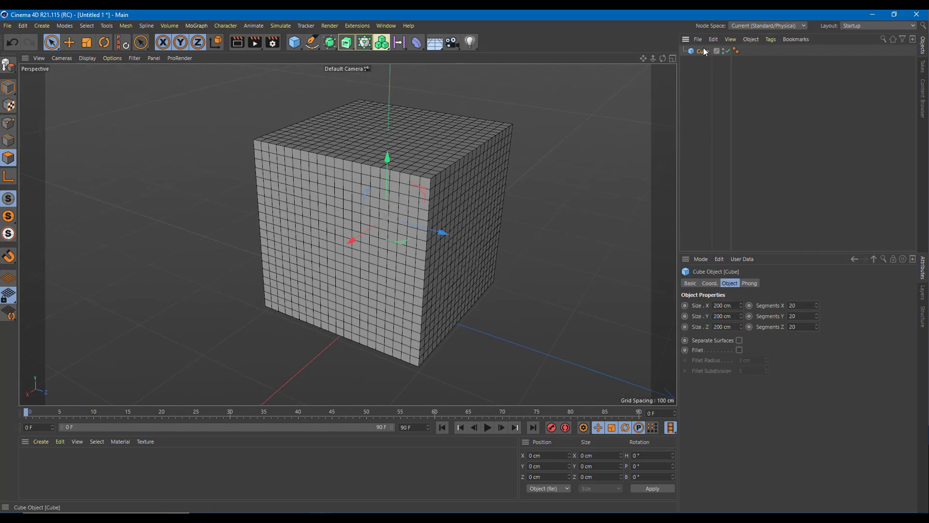
key("c")
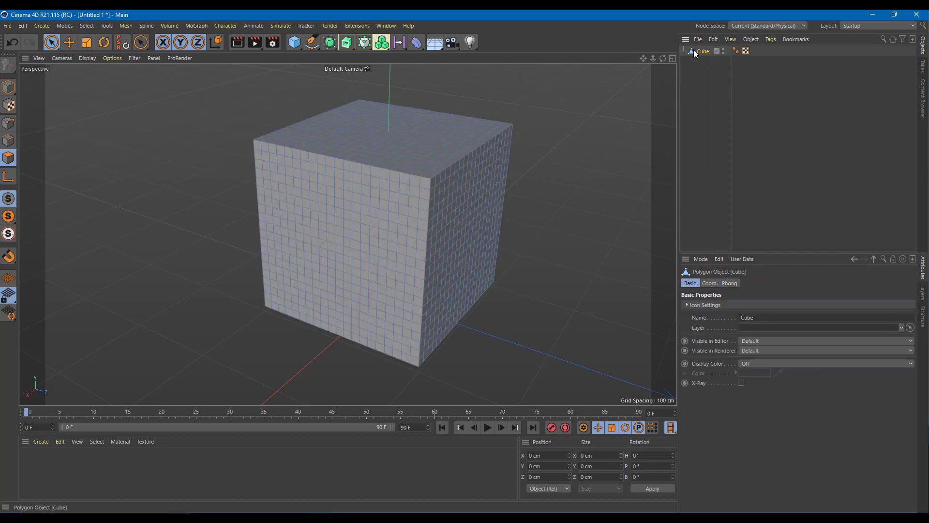
Add a Subdivision Surface and nest the cube inside it
scroll(503, 154, "up", 3)
left_click_drag(492, 225, 485, 209, "alt")
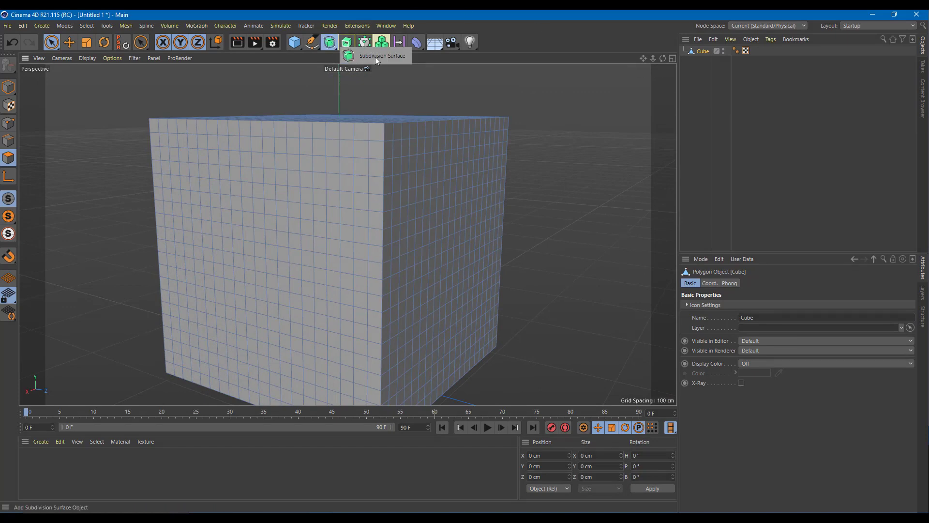
left_click(375, 57)
left_click_drag(706, 63, 706, 49)
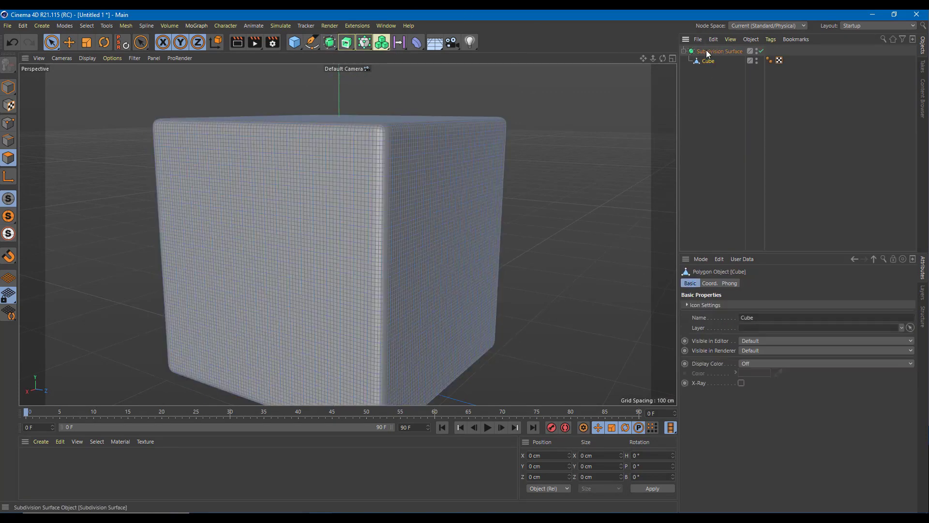
left_click(715, 51)
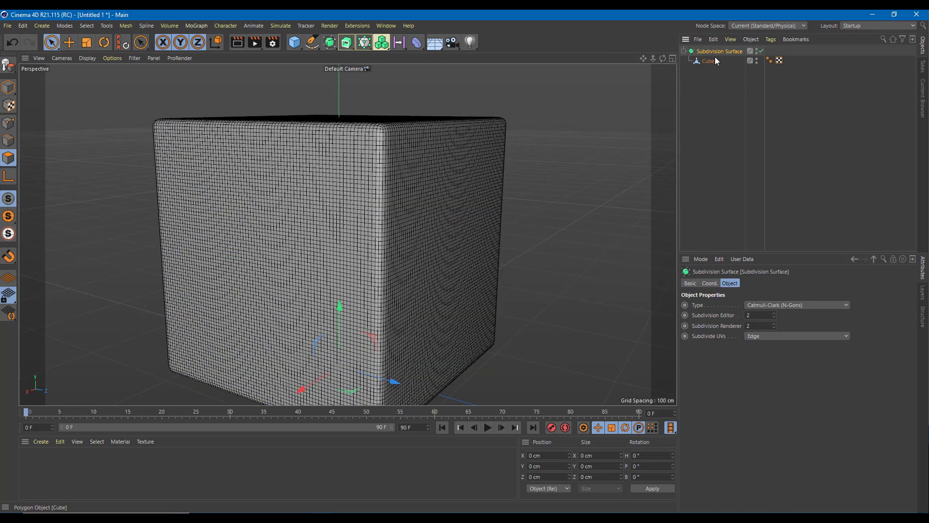
left_click(708, 61)
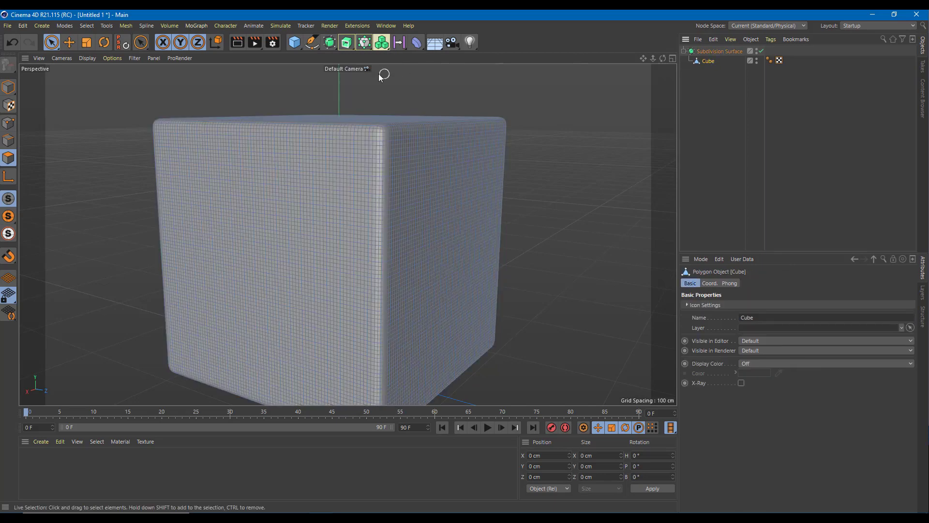
Add a Smoothing deformer and make it a child of the cube
left_click(413, 42)
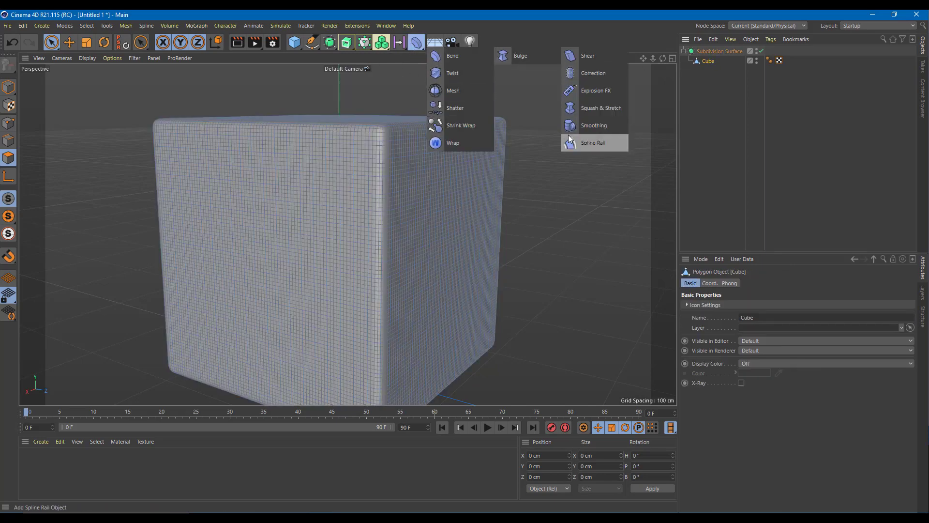
left_click_drag(591, 66, 608, 113)
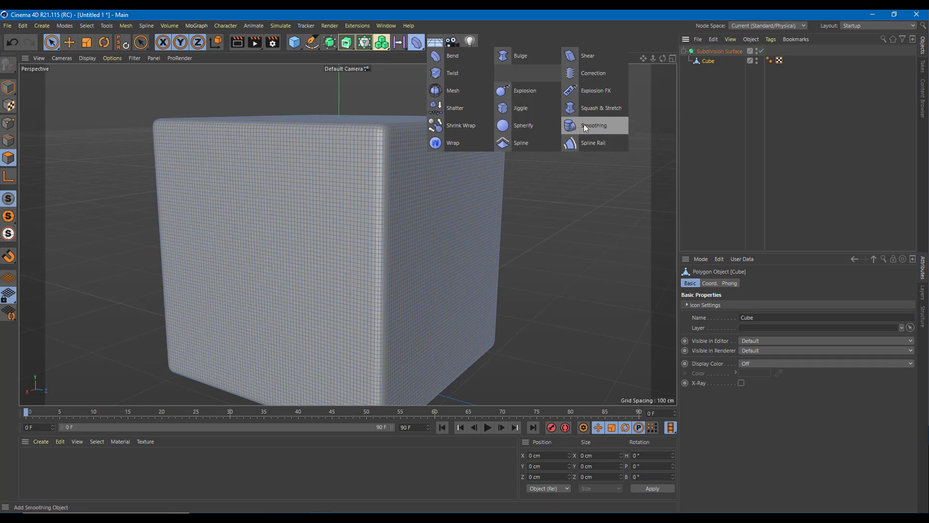
left_click_drag(502, 106, 603, 127)
left_click_drag(714, 51, 713, 74)
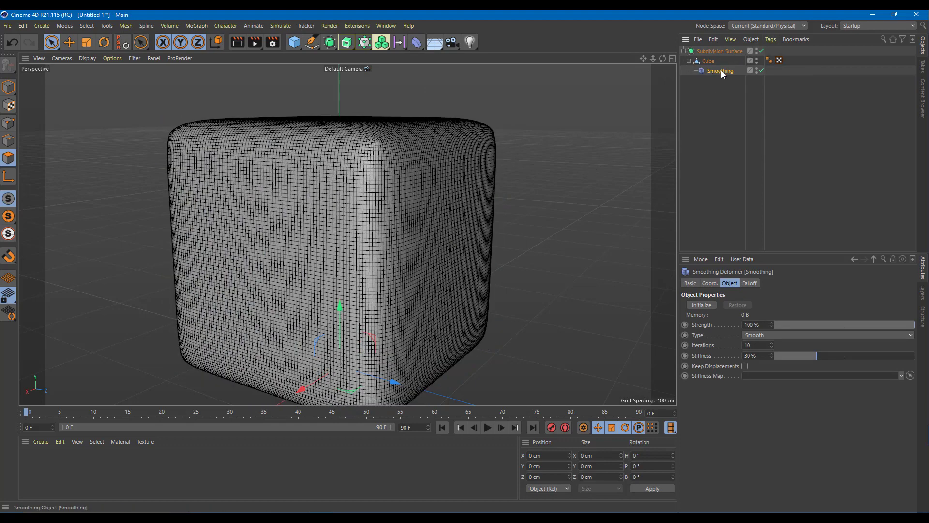
Set the Smoothing deformer's strength to 50% and its type to Relax, and initialize it
left_click_drag(856, 324, 928, 325)
left_click_drag(856, 324, 846, 335)
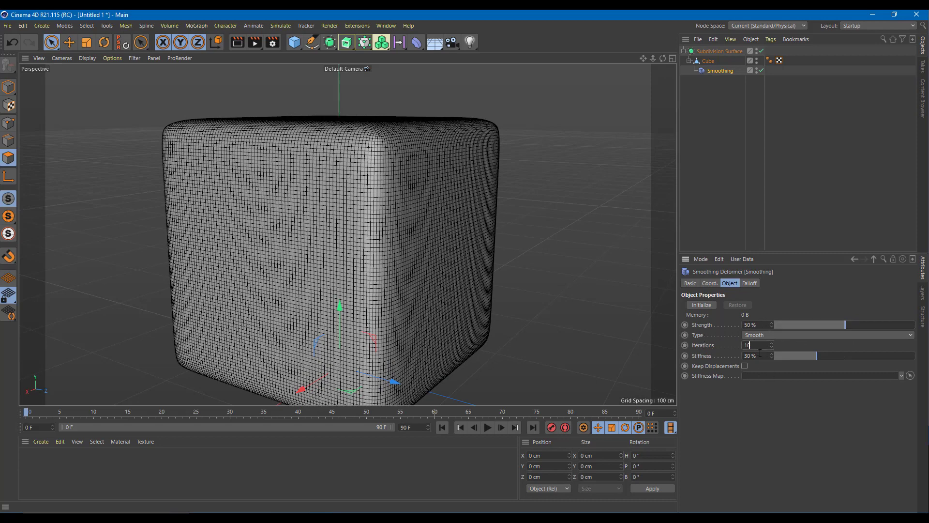
left_click(790, 336)
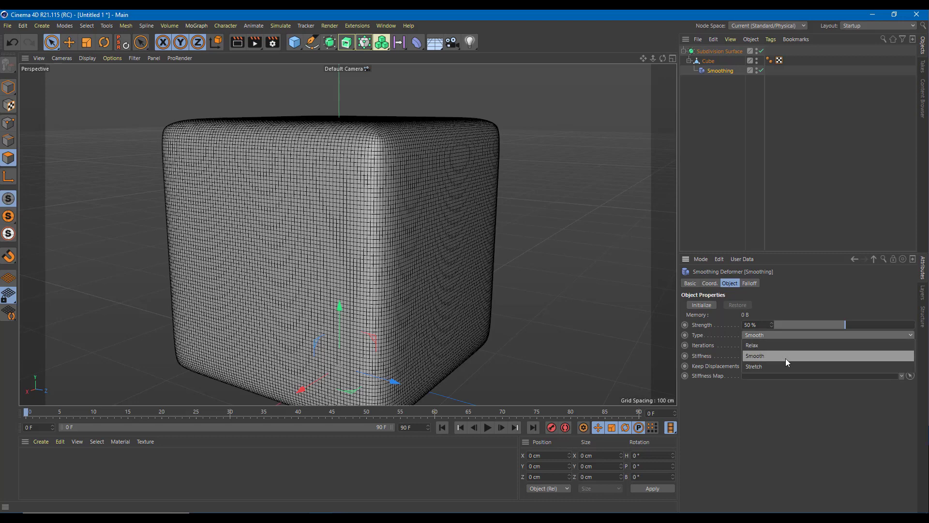
left_click(785, 345)
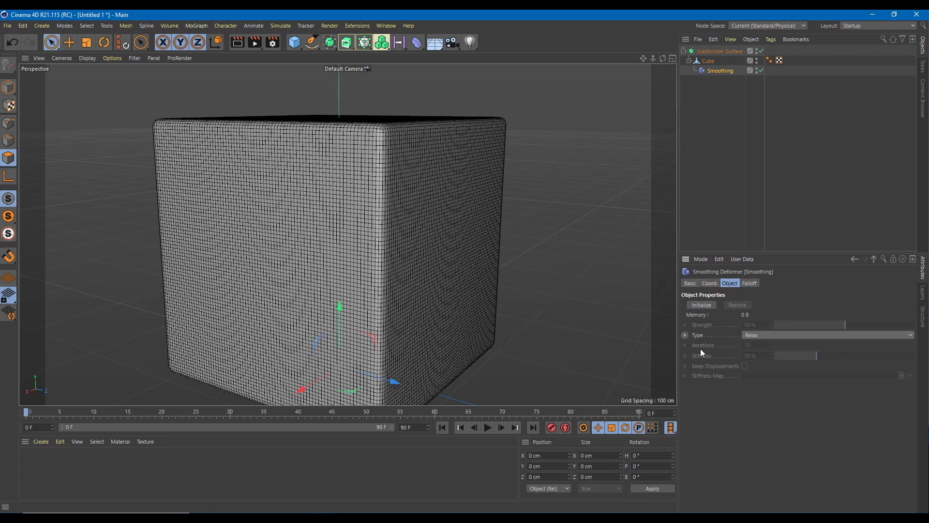
left_click(703, 306)
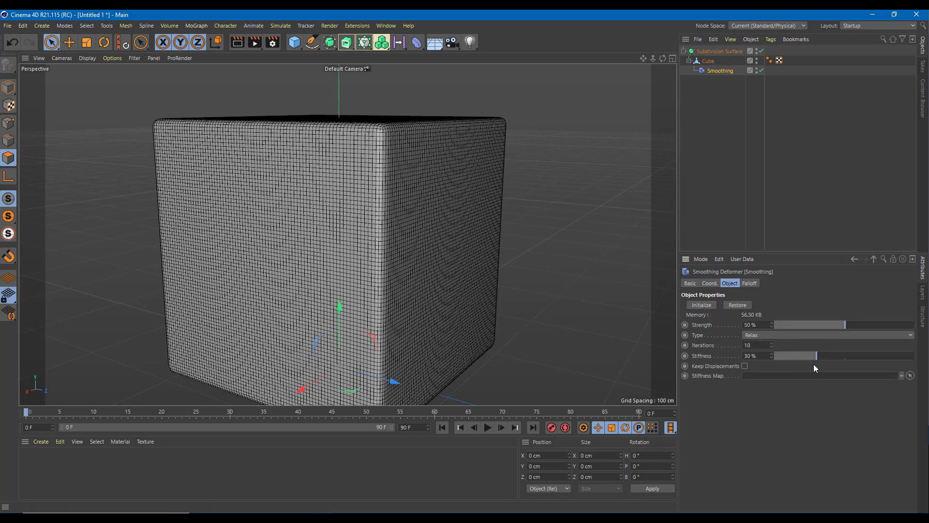
Activate the Magnet tool for the cube and set its radius to 67 cm
left_click(709, 62)
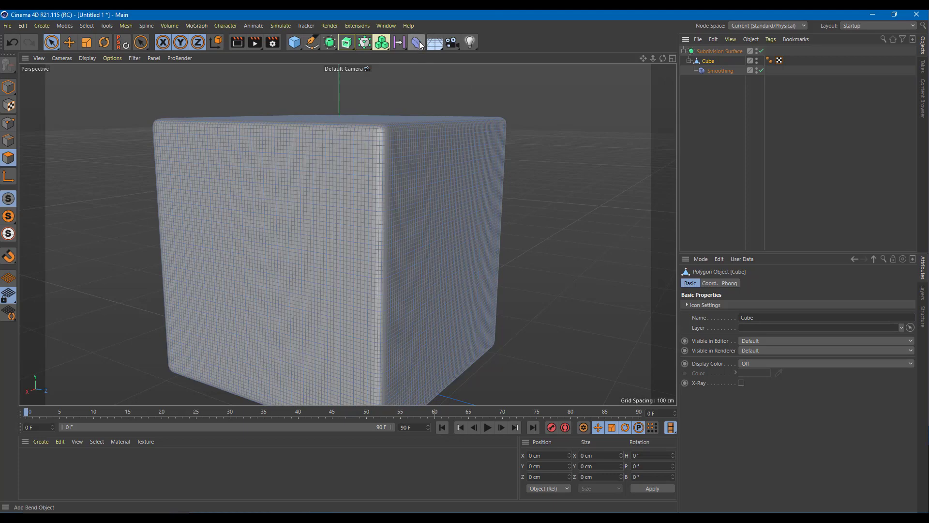
right_click(368, 202)
left_click(393, 227)
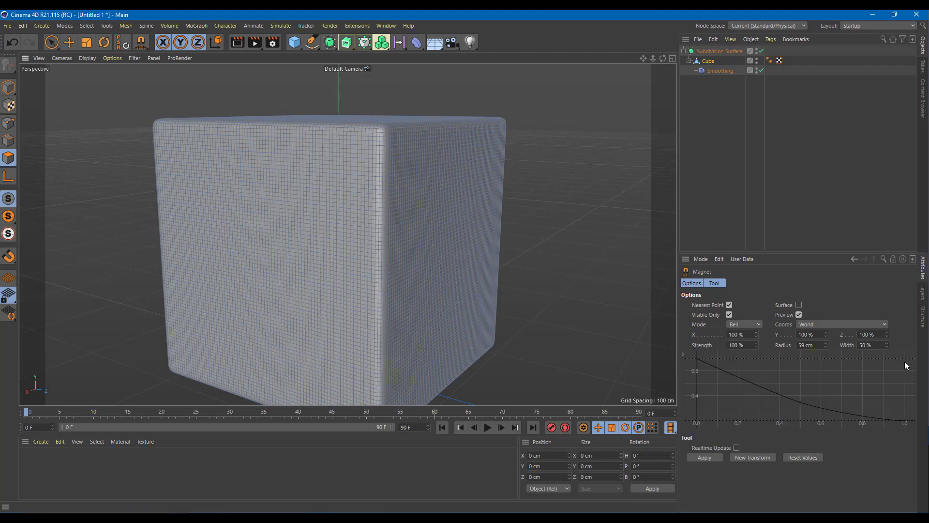
left_click_drag(825, 345, 826, 343)
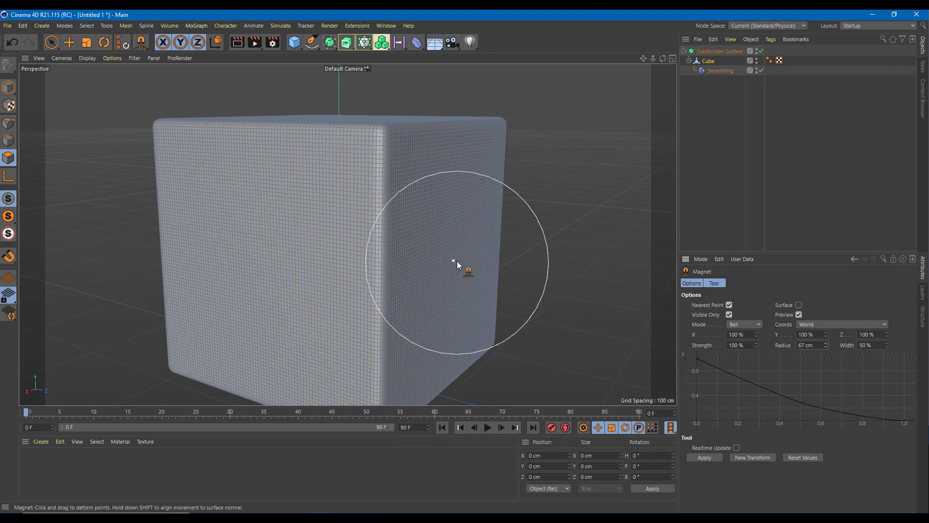
Pull folds and dents into the cube's side faces and edges with the Magnet tool
mouse_move(393, 226)
left_mouse_down()
mouse_move(382, 228)
mouse_move(407, 227)
mouse_move(383, 219)
mouse_move(382, 236)
mouse_move(400, 230)
mouse_move(390, 208)
mouse_move(394, 307)
mouse_move(379, 317)
mouse_move(390, 308)
left_mouse_up()
mouse_move(472, 252)
left_mouse_down()
mouse_move(445, 253)
mouse_move(431, 271)
mouse_move(443, 275)
left_mouse_up()
mouse_move(493, 224)
left_mouse_down("alt")
mouse_move(435, 262)
mouse_move(322, 212)
mouse_move(331, 223)
left_mouse_up("alt")
mouse_move(402, 230)
left_mouse_down("alt")
mouse_move(254, 266)
mouse_move(281, 228)
left_mouse_up("alt")
mouse_move(315, 312)
left_mouse_down("alt")
mouse_move(381, 327)
mouse_move(200, 170)
left_mouse_up("alt")
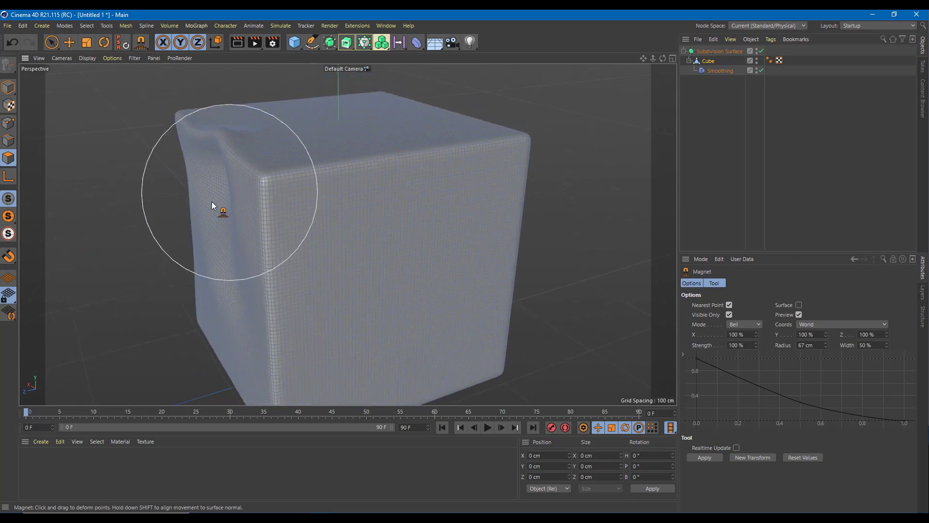
left_click_drag(203, 217, 308, 296, "alt")
mouse_move(245, 372)
left_mouse_down()
mouse_move(286, 322)
mouse_move(246, 344)
mouse_move(272, 294)
mouse_move(274, 263)
mouse_move(257, 261)
mouse_move(289, 300)
mouse_move(290, 262)
mouse_move(245, 305)
mouse_move(265, 286)
mouse_move(311, 300)
mouse_move(330, 294)
mouse_move(310, 266)
left_mouse_up()
mouse_move(201, 204)
left_mouse_down()
mouse_move(238, 218)
mouse_move(301, 166)
mouse_move(372, 178)
mouse_move(311, 253)
mouse_move(290, 352)
mouse_move(257, 238)
mouse_move(326, 237)
mouse_move(414, 259)
mouse_move(302, 244)
left_mouse_up()
mouse_move(189, 294)
left_mouse_down()
mouse_move(223, 278)
mouse_move(303, 273)
mouse_move(265, 251)
left_mouse_up()
mouse_move(298, 332)
left_mouse_down()
mouse_move(306, 307)
mouse_move(358, 254)
mouse_move(286, 246)
mouse_move(332, 268)
mouse_move(242, 303)
mouse_move(368, 277)
left_mouse_up()
left_click_drag(332, 312, 342, 284)
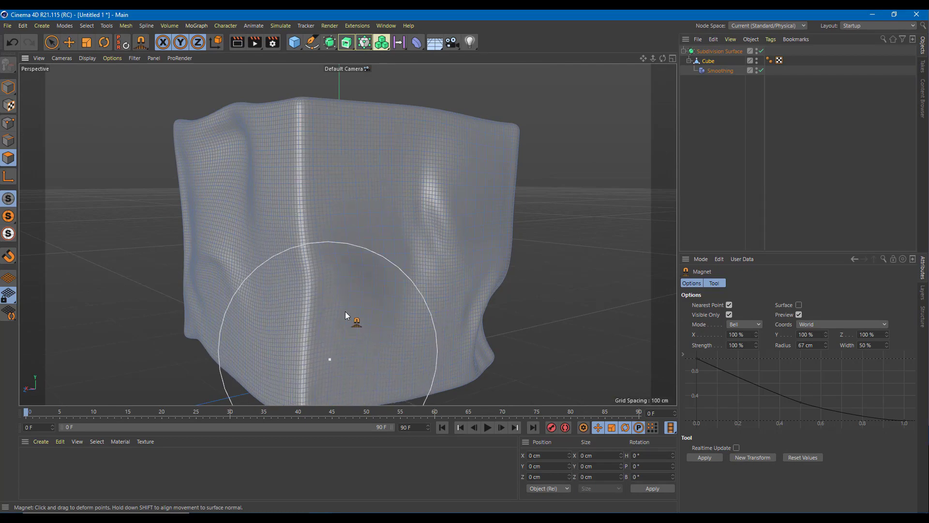
Deform the cube's top and remaining side faces with more Magnet strokes
left_click_drag(337, 329, 361, 281, "alt")
left_click_drag(355, 323, 396, 294, "alt")
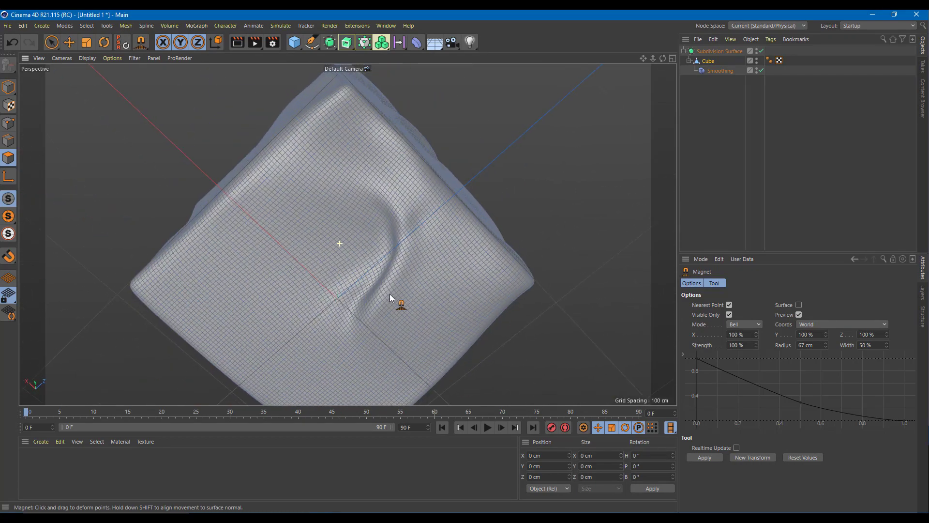
left_click_drag(266, 254, 291, 214, "alt")
left_click_drag(387, 185, 326, 250, "alt")
mouse_move(307, 281)
left_mouse_down()
mouse_move(318, 247)
mouse_move(336, 232)
mouse_move(373, 263)
mouse_move(335, 206)
left_mouse_up()
scroll(335, 203, "down", 3)
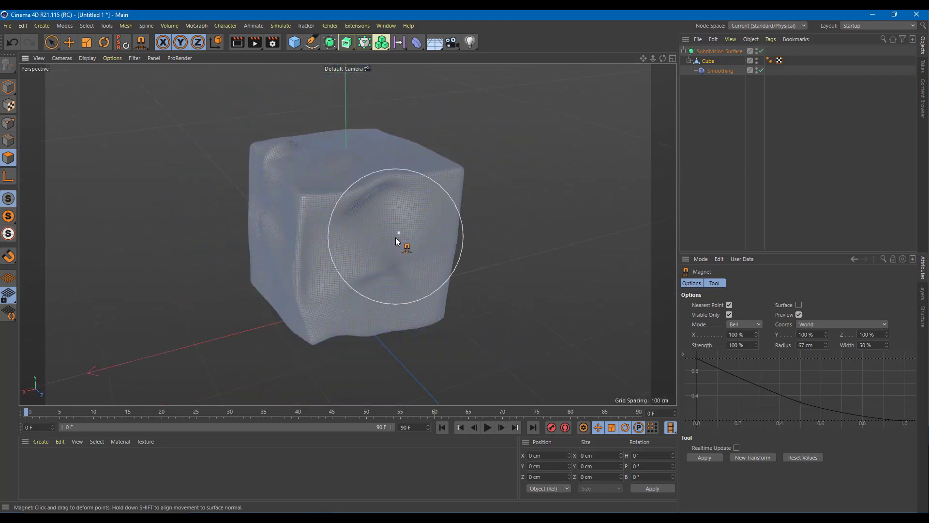
left_click_drag(395, 237, 358, 218)
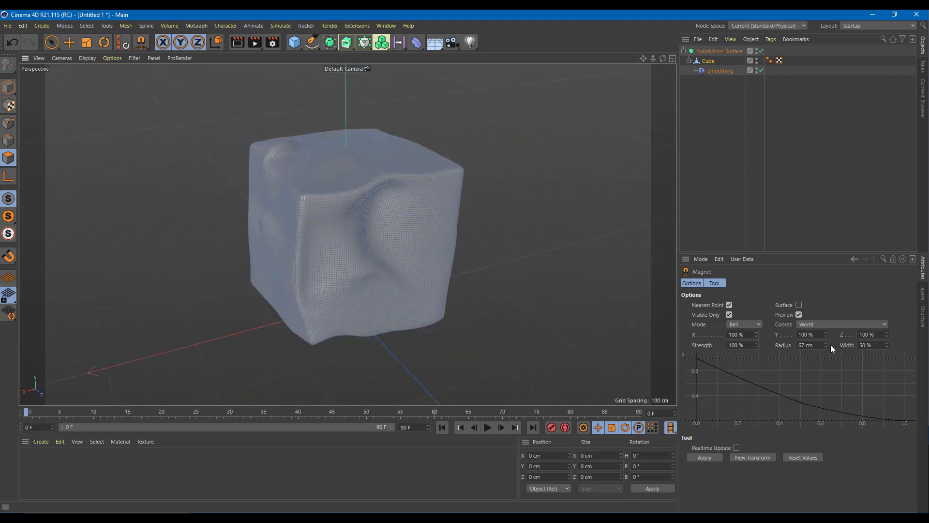
Set the Magnet radius to 163 cm and distort the cube's overall shape with broad pulls on its sides and corners
left_click_drag(825, 345, 825, 310)
mouse_move(357, 256)
left_mouse_down()
mouse_move(384, 293)
mouse_move(374, 271)
left_mouse_up()
left_click_drag(411, 213, 363, 198, "alt")
left_click_drag(361, 229, 328, 206)
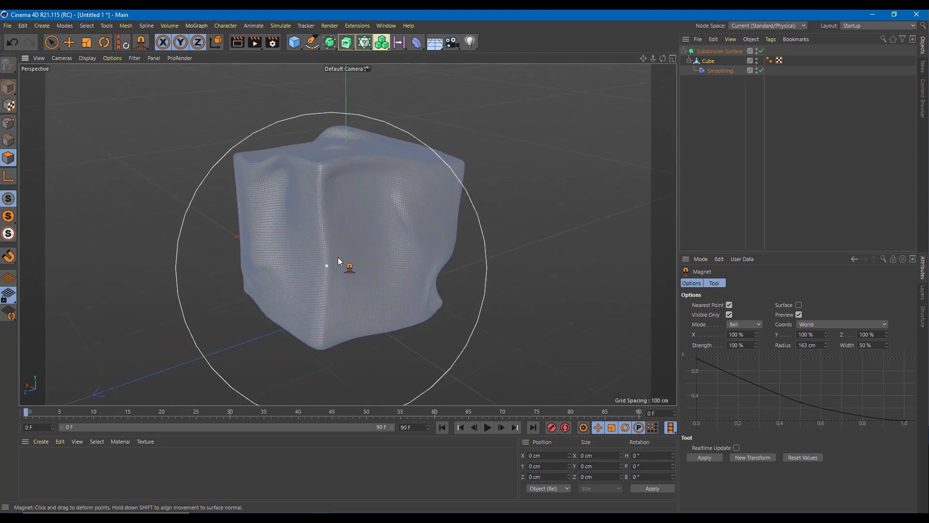
left_click_drag(303, 285, 362, 285)
left_click_drag(401, 211, 376, 229, "alt")
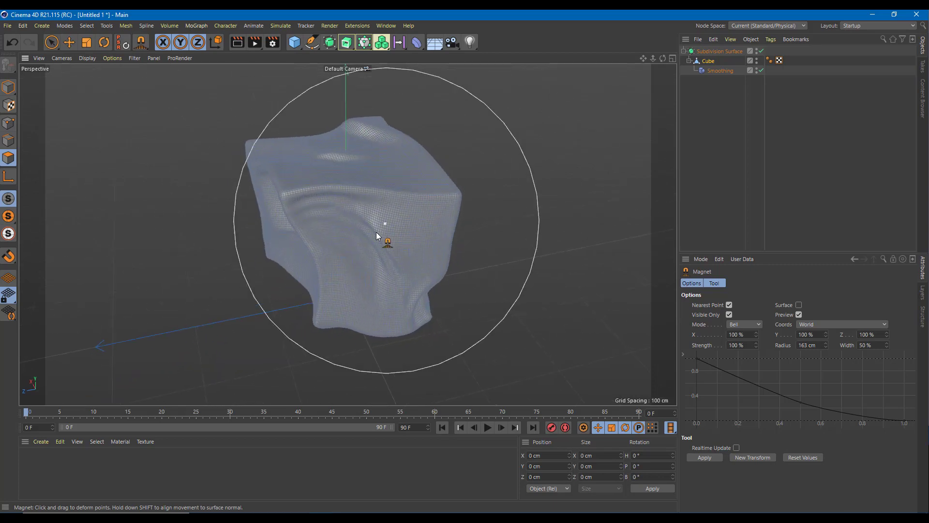
scroll(383, 220, "up", 6)
left_click_drag(433, 196, 477, 174)
Set the Smoothing deformer's strength to 100%
left_click(715, 71)
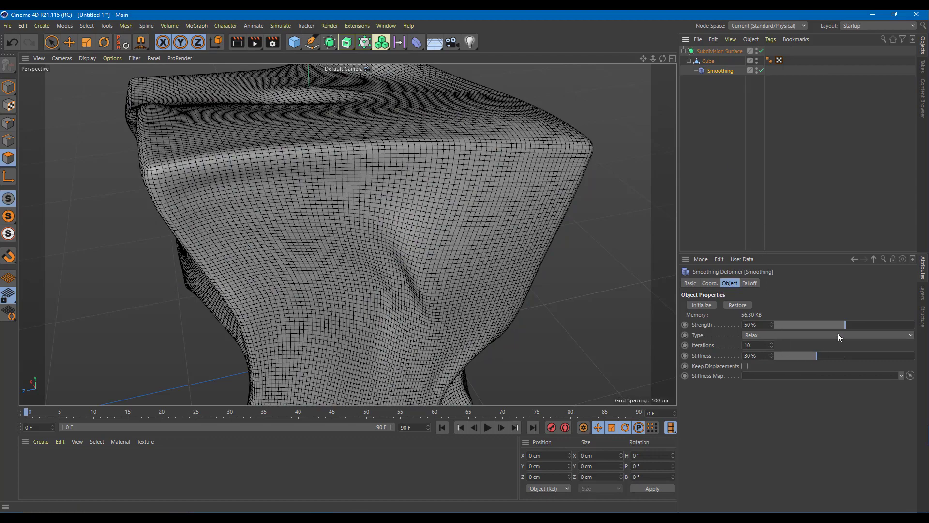
left_click_drag(842, 328, 914, 329)
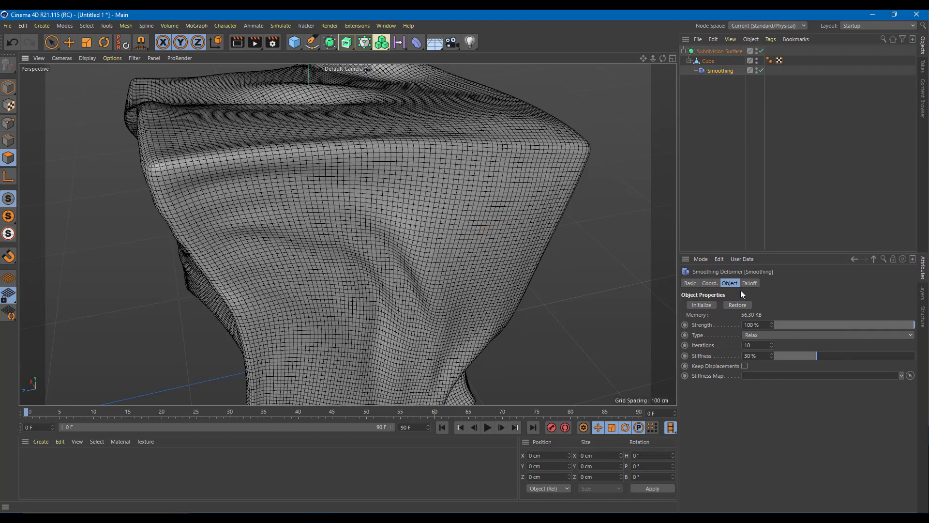
left_click_drag(809, 324, 914, 327)
Try the Smooth and Stretch types on the Smoothing deformer and switch it back to Relax
left_click(774, 335)
left_click(779, 347)
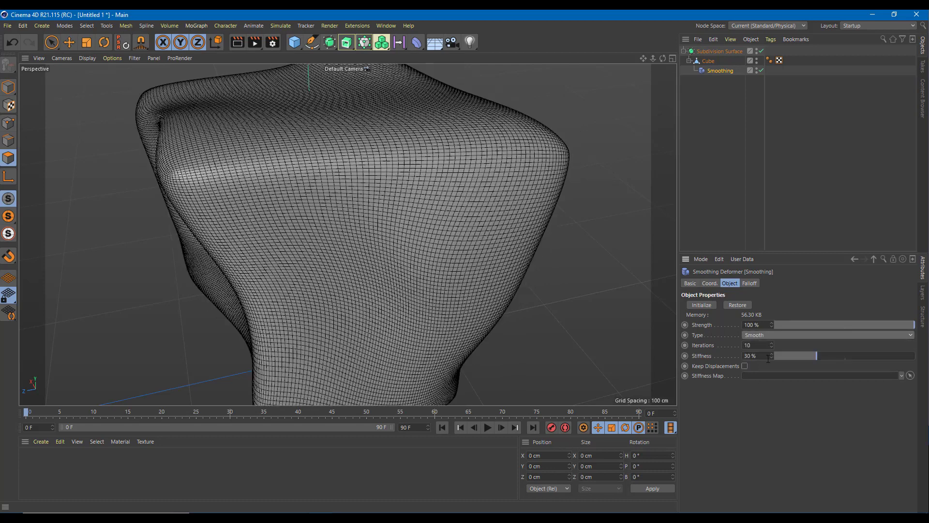
left_click(770, 337)
left_click(771, 367)
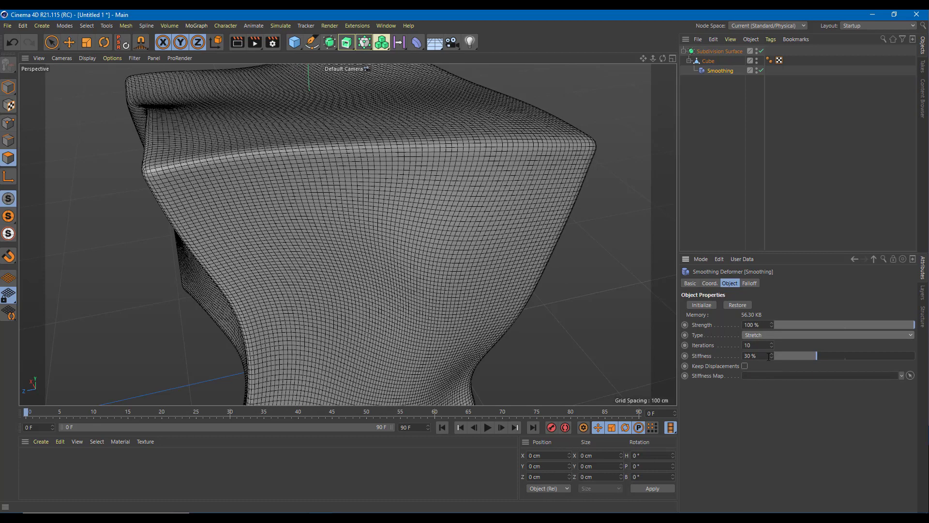
left_click(774, 338)
left_click(774, 347)
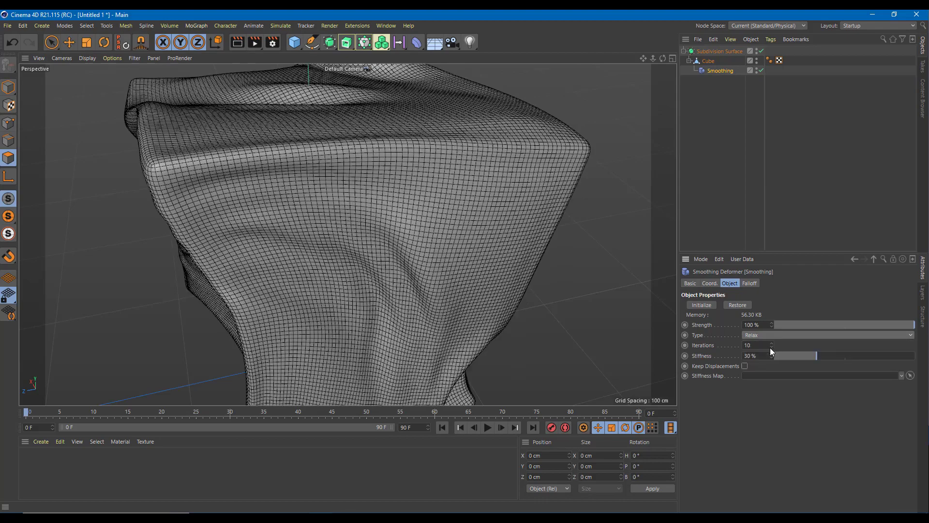
Set the Smoothing deformer's iterations to 30 and its stiffness to 0%
mouse_move(772, 345)
left_mouse_down()
mouse_move(793, 345)
mouse_move(771, 310)
mouse_move(771, 272)
mouse_move(771, 353)
mouse_move(771, 342)
left_mouse_up()
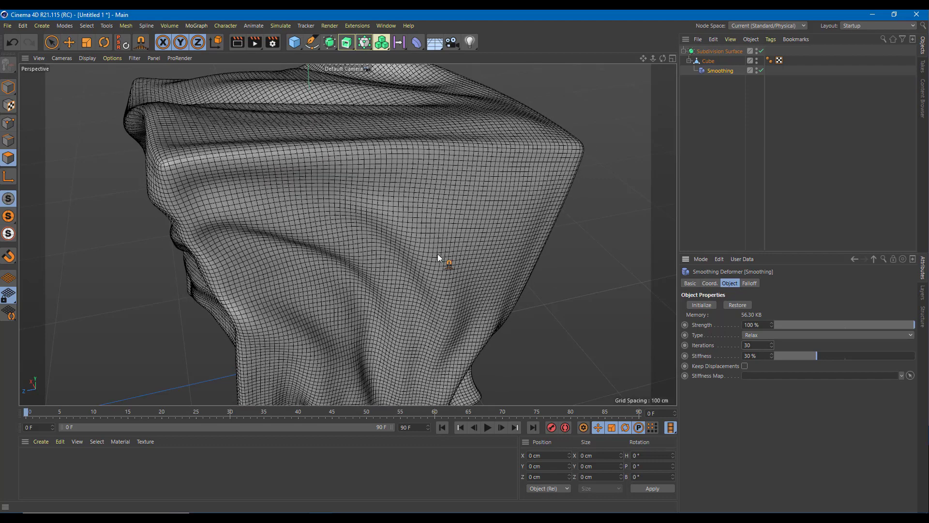
left_click_drag(815, 356, 919, 355)
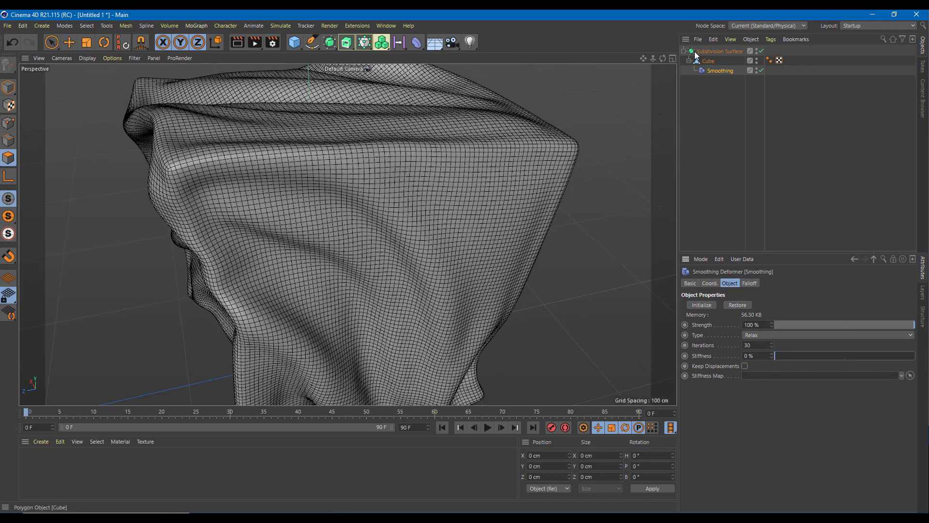
Select the cube and pull larger cloth-like folds into its faces and upper corners with the Magnet tool
left_click(708, 60)
left_click(708, 61)
key("m")
key("i")
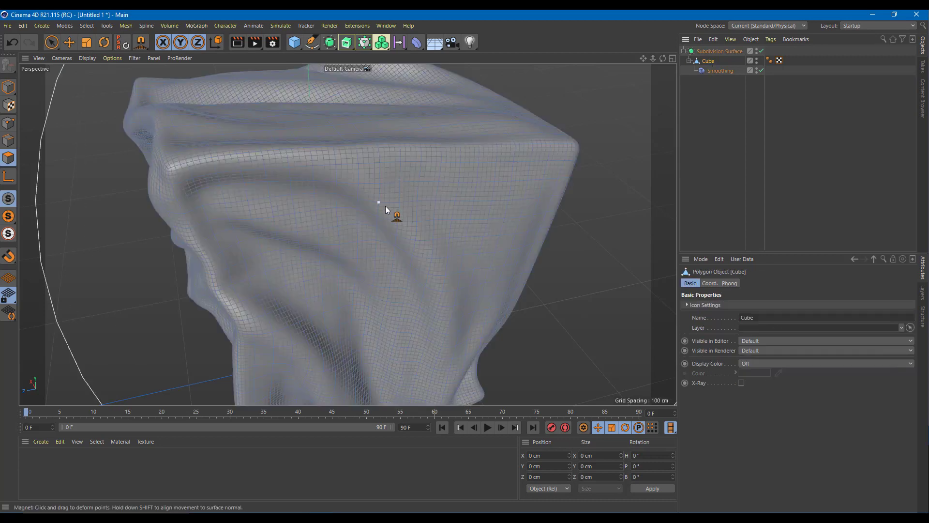
mouse_move(341, 190)
left_mouse_down()
mouse_move(347, 214)
mouse_move(356, 170)
mouse_move(349, 237)
mouse_move(350, 144)
mouse_move(350, 215)
mouse_move(377, 136)
mouse_move(335, 189)
mouse_move(286, 208)
mouse_move(335, 217)
mouse_move(290, 128)
mouse_move(305, 150)
mouse_move(296, 148)
left_mouse_up()
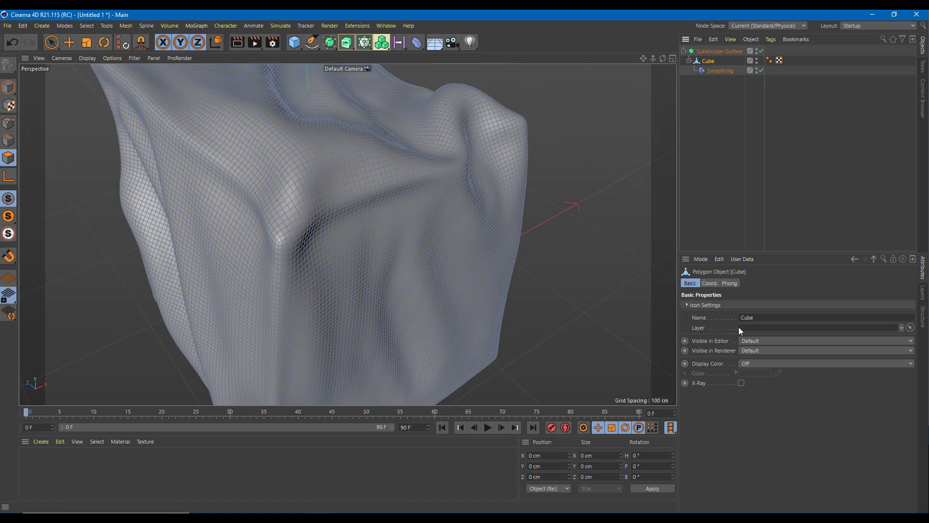
left_click_drag(276, 226, 378, 254)
left_click_drag(315, 245, 253, 270, "alt")
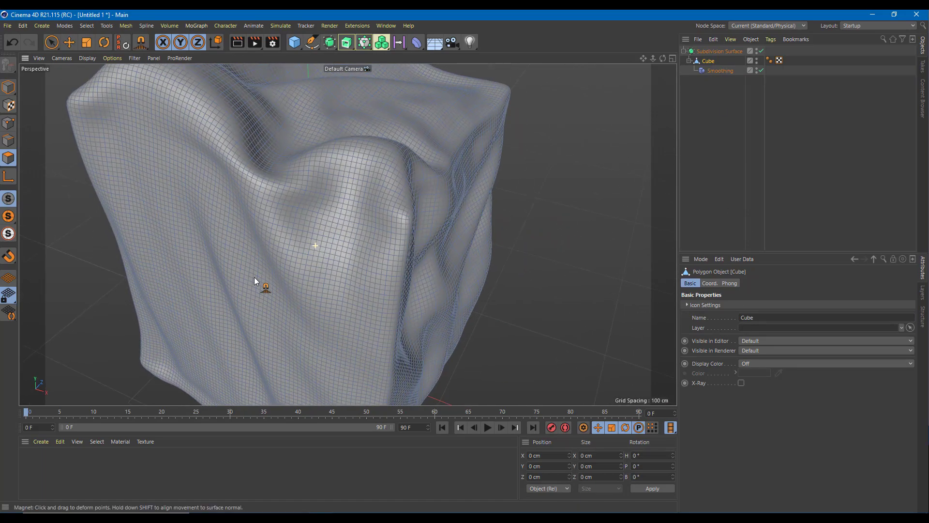
Undo the last three Magnet changes on the cube and reactivate the Magnet tool
key("ctrl+z")
key("ctrl+z")
key("ctrl+z")
scroll(319, 235, "down", 5)
mouse_move(327, 231)
left_mouse_down("alt")
mouse_move(343, 194)
mouse_move(325, 304)
mouse_move(344, 245)
mouse_move(361, 244)
mouse_move(333, 265)
mouse_move(477, 217)
mouse_move(394, 259)
mouse_move(537, 261)
mouse_move(467, 252)
mouse_move(354, 299)
mouse_move(320, 270)
mouse_move(307, 272)
mouse_move(416, 256)
mouse_move(300, 270)
mouse_move(331, 276)
mouse_move(321, 251)
mouse_move(329, 277)
mouse_move(564, 153)
mouse_move(269, 289)
mouse_move(208, 290)
left_mouse_up("alt")
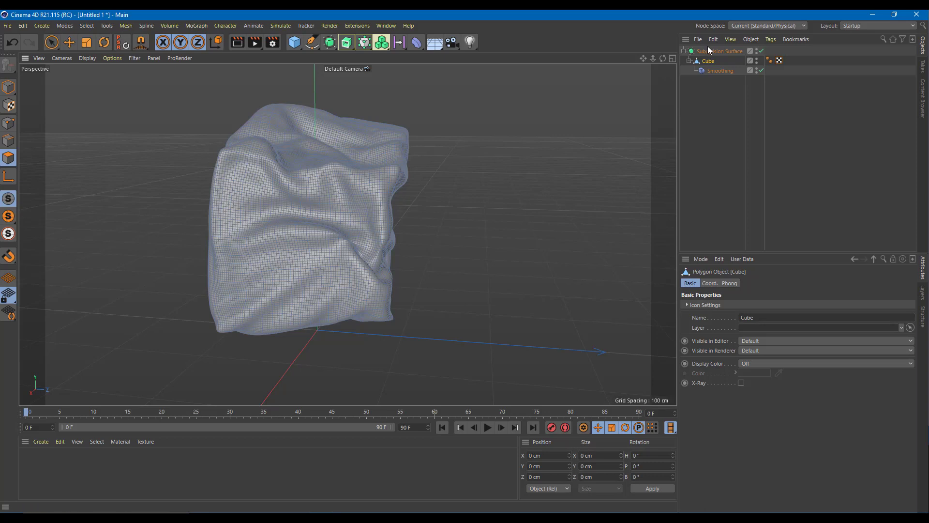
key("m")
key("i")
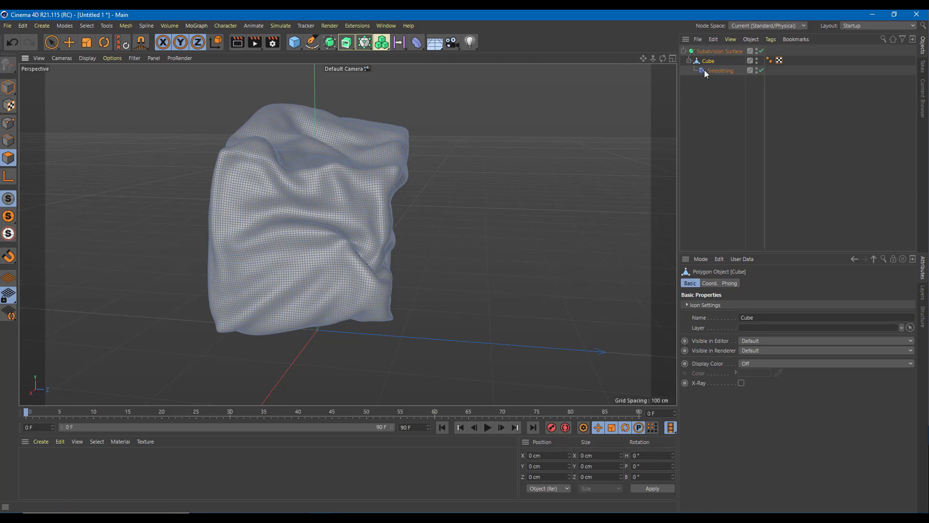